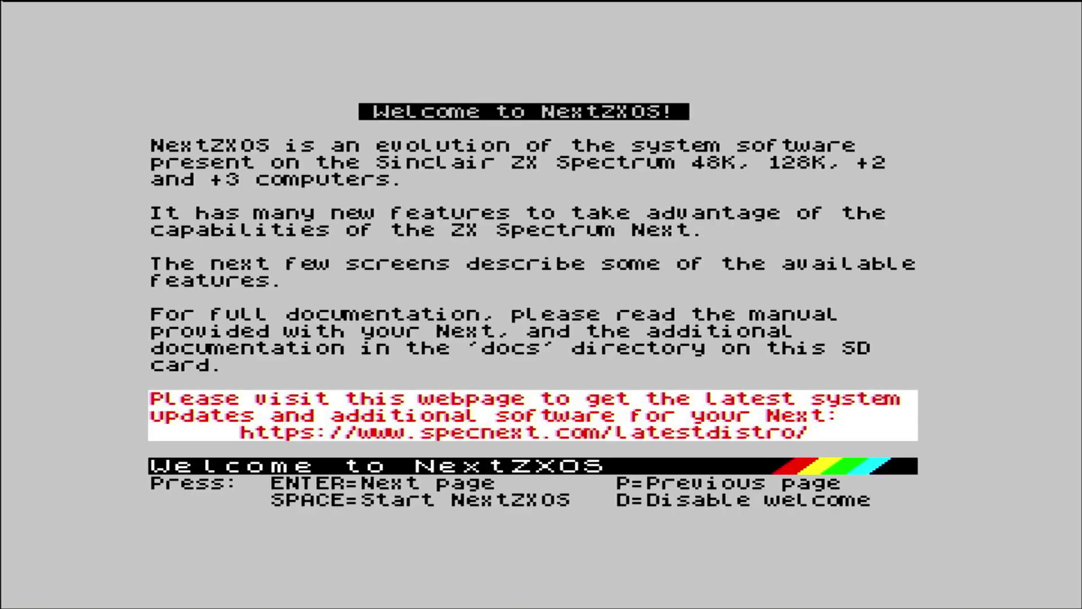
# Skip the welcome pages with SPACE to start NextZXOS
pyautogui.press('space')
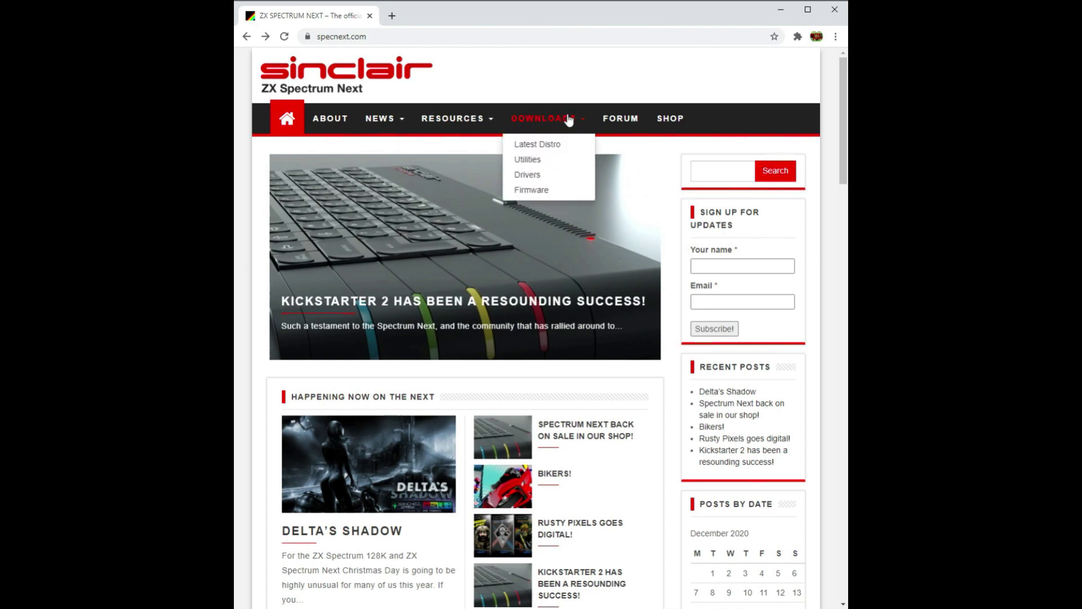
# From Downloads > Latest Distro on specnext.com, download sn-complete-v.1.3.2.zip via the Quick Start link
pyautogui.click(554, 146)
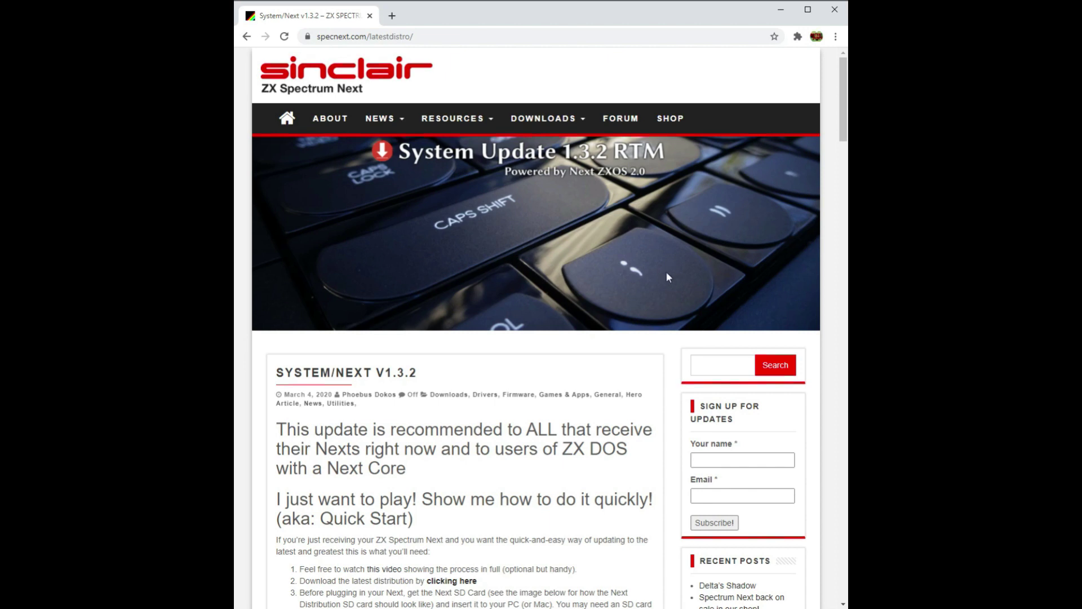
pyautogui.scroll(-5, 665, 272)
pyautogui.scroll(-2, 666, 280)
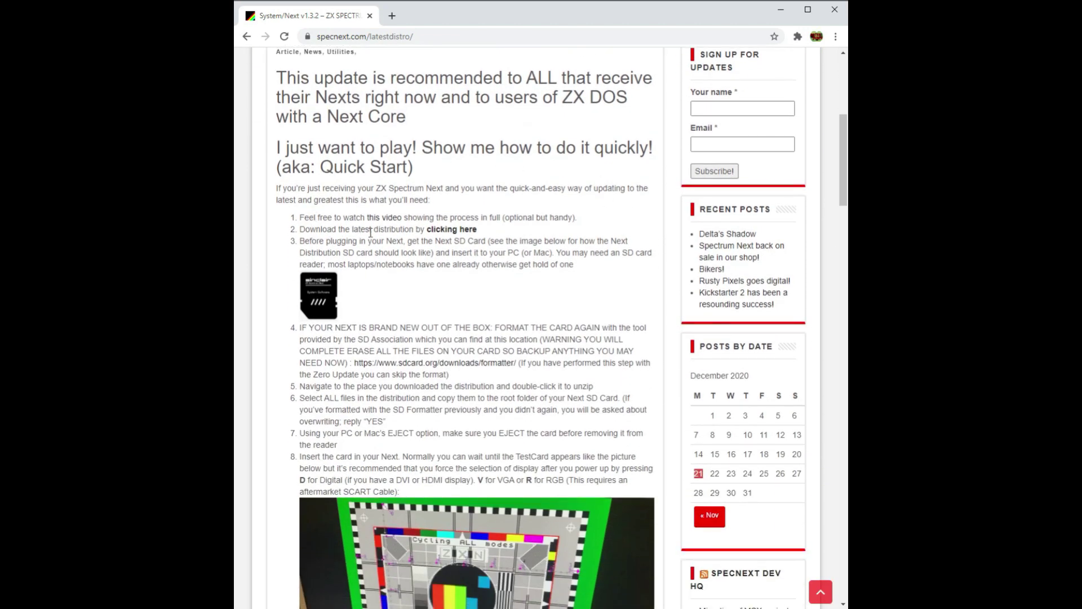
pyautogui.click(447, 230)
pyautogui.scroll(-1, 625, 283)
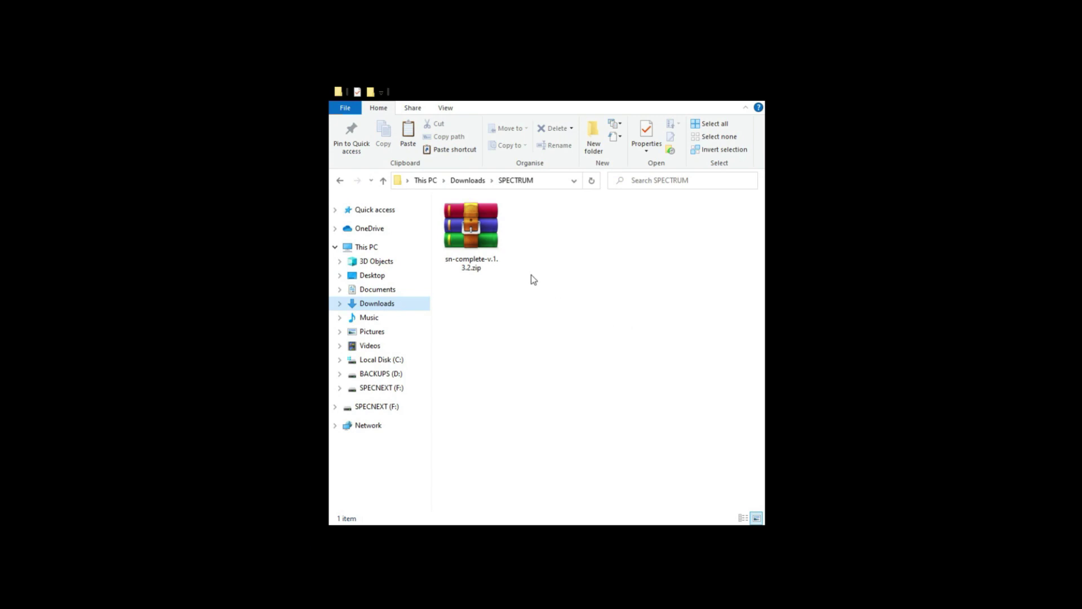
# Extract sn-complete-v.1.3.2.zip, select demos through TBBLUE.TBU, and go to SPECNEXT (F:)
pyautogui.click(480, 234)
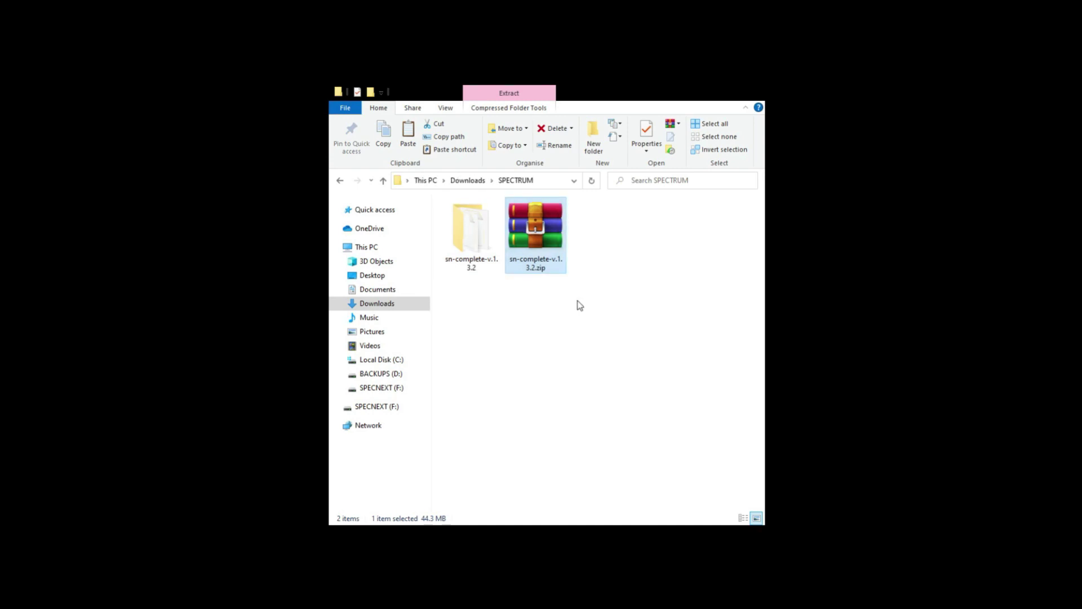
pyautogui.doubleClick(471, 243)
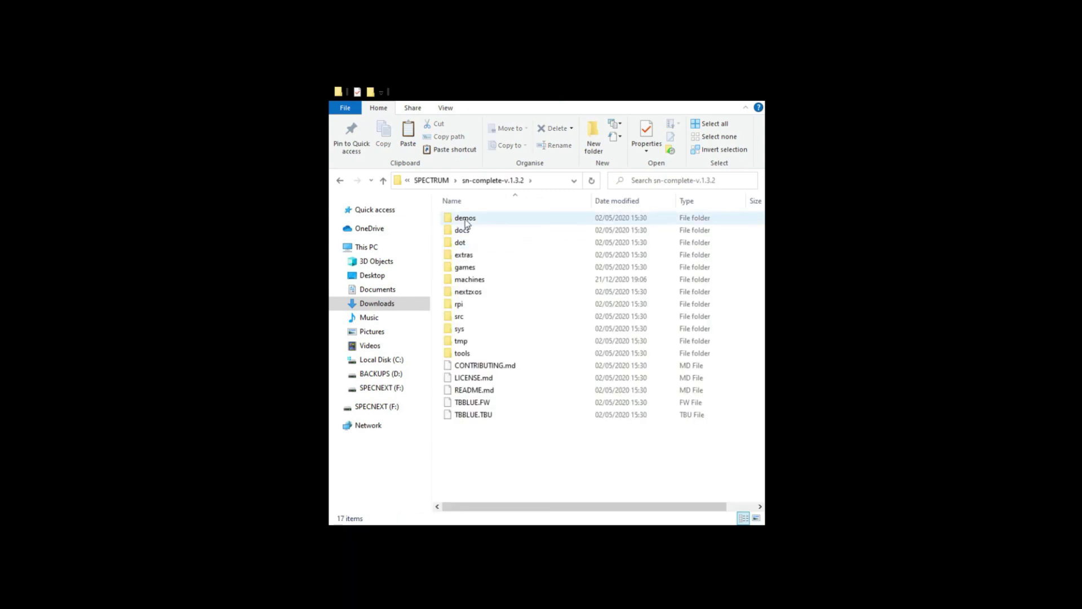
pyautogui.click(466, 220)
pyautogui.keyDown('shift'); pyautogui.click(477, 416); pyautogui.keyUp('shift')
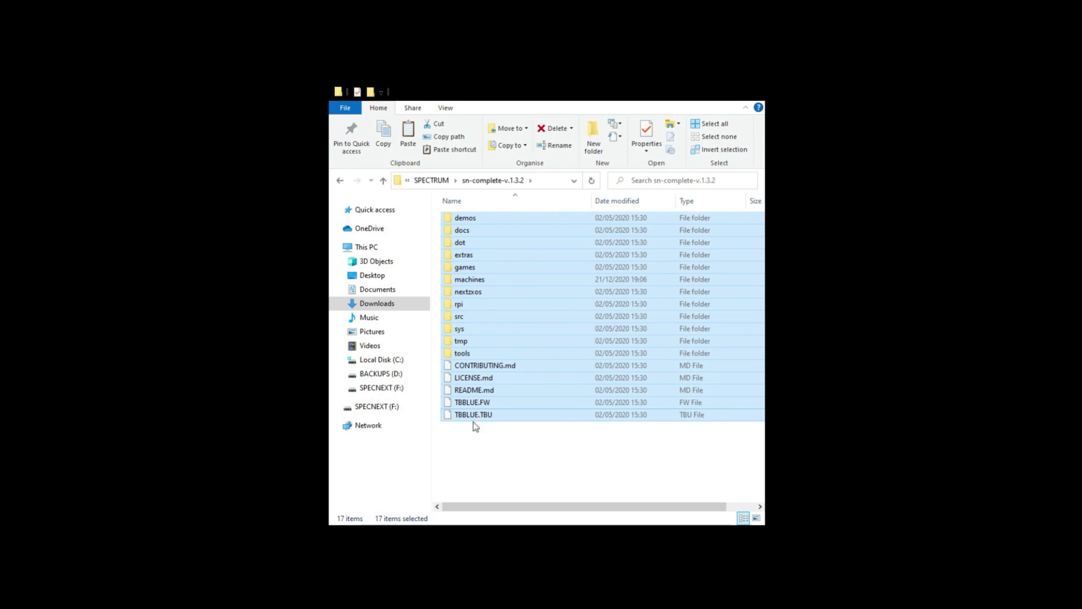
pyautogui.click(379, 408)
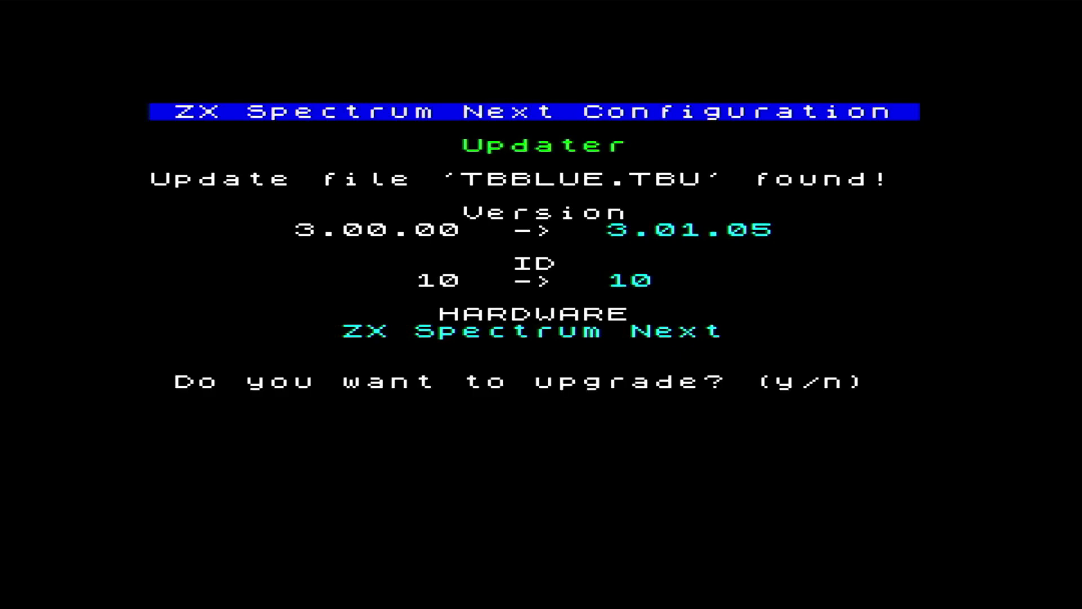
# Confirm the core upgrade from 3.00.00 to 3.01.05 with Y
pyautogui.press('y')
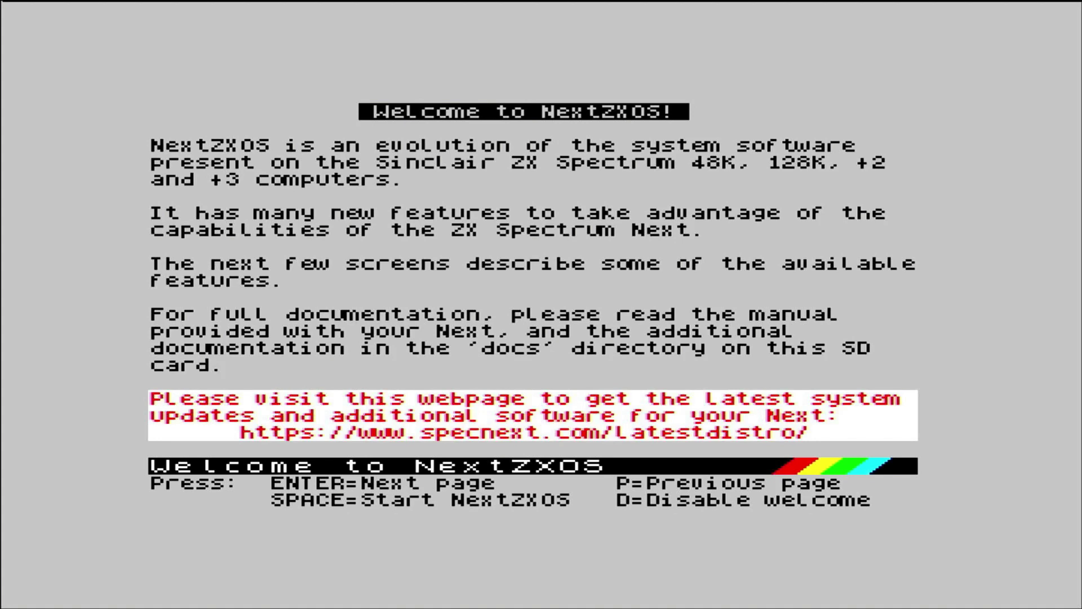
# Reach the main menu, set CPU speed to 28MHz, and open the Browser on drive C:
pyautogui.press('space')
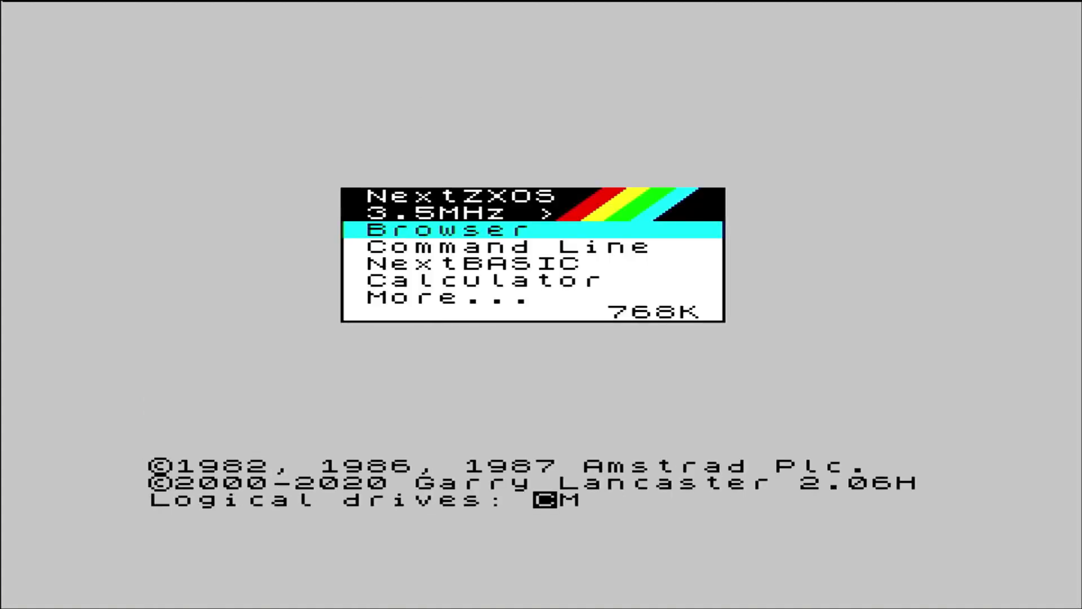
pyautogui.press('Right')
pyautogui.press('Right')
pyautogui.press('Right')
pyautogui.press('Down')
pyautogui.press('Up')
pyautogui.press('Return')
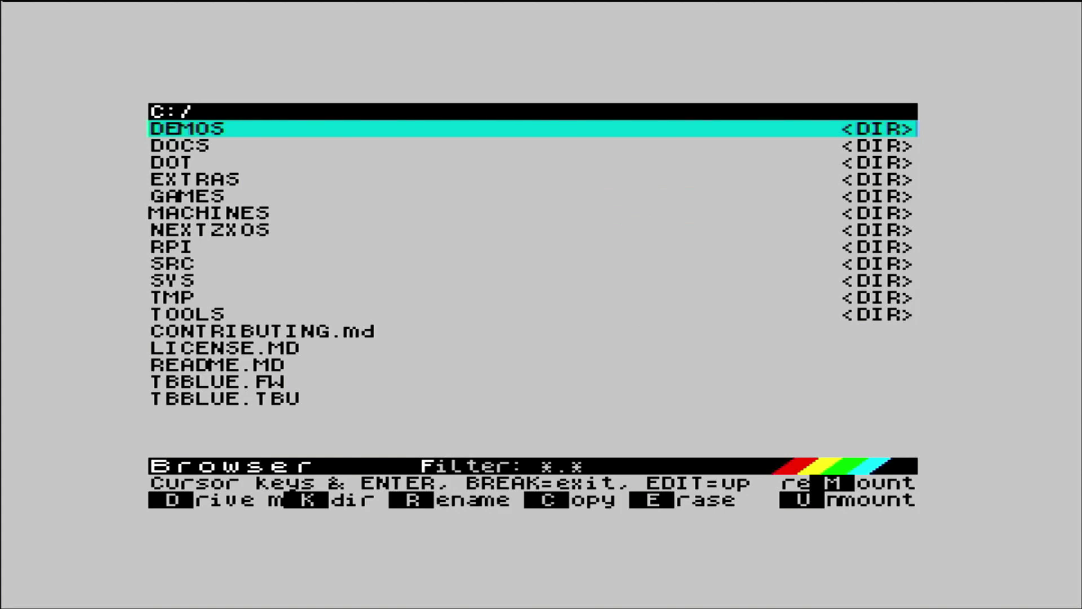
# Browse into GAMES > Classic48 and launch DRILLER.TAP
pyautogui.press('Down')
pyautogui.press('Down')
pyautogui.press('Down')
pyautogui.press('Down')
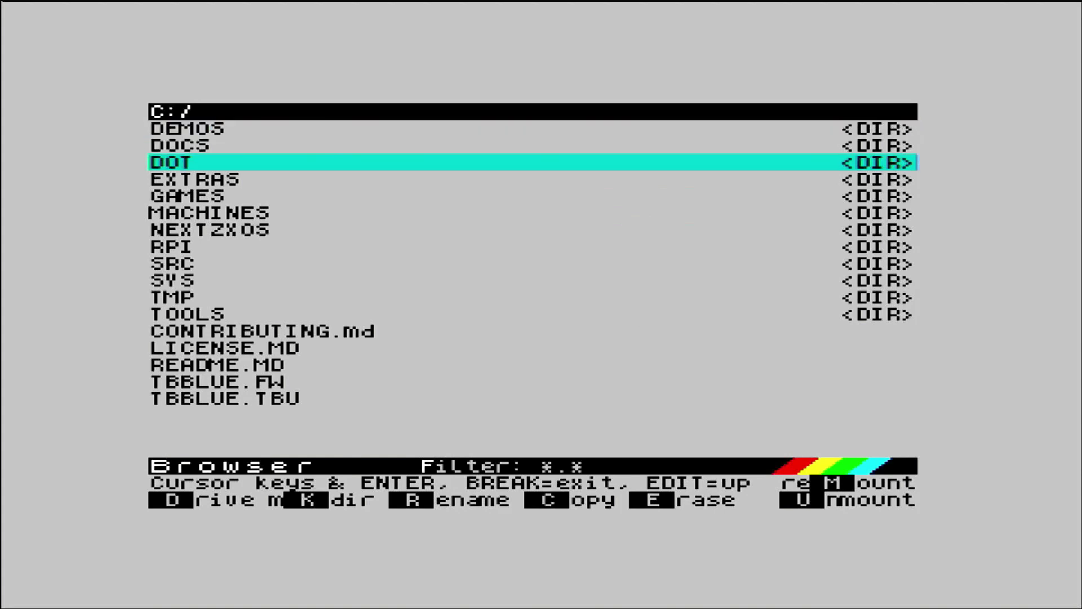
pyautogui.press('Return')
pyautogui.press('Down')
pyautogui.press('Down')
pyautogui.press('Down')
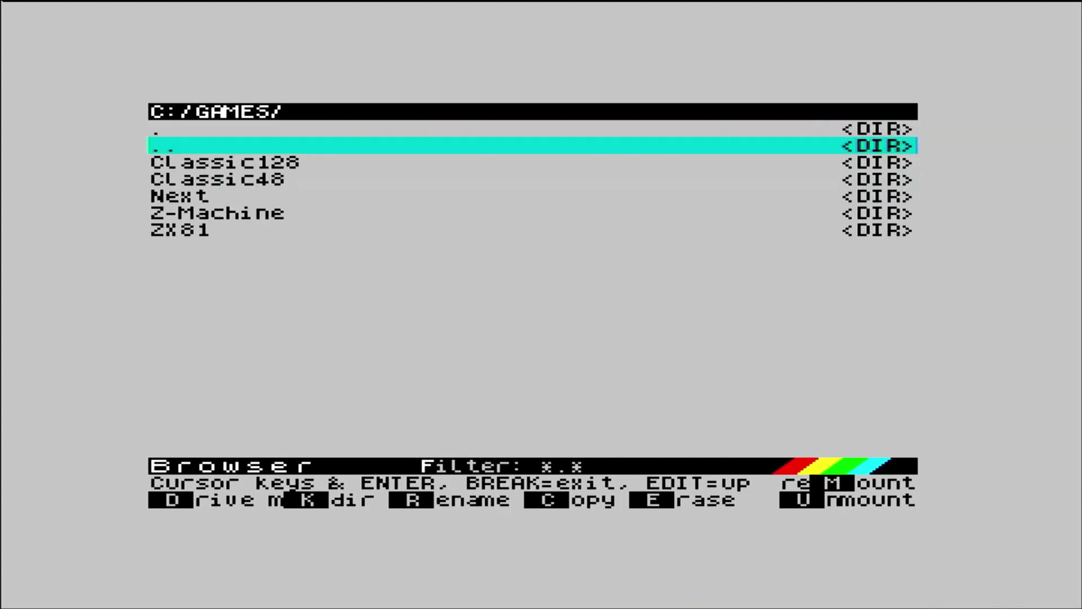
pyautogui.press('Return')
pyautogui.press('Down')
pyautogui.press('Down')
pyautogui.press('Down')
pyautogui.press('Down')
pyautogui.press('Down')
pyautogui.press('Down')
pyautogui.press('Down')
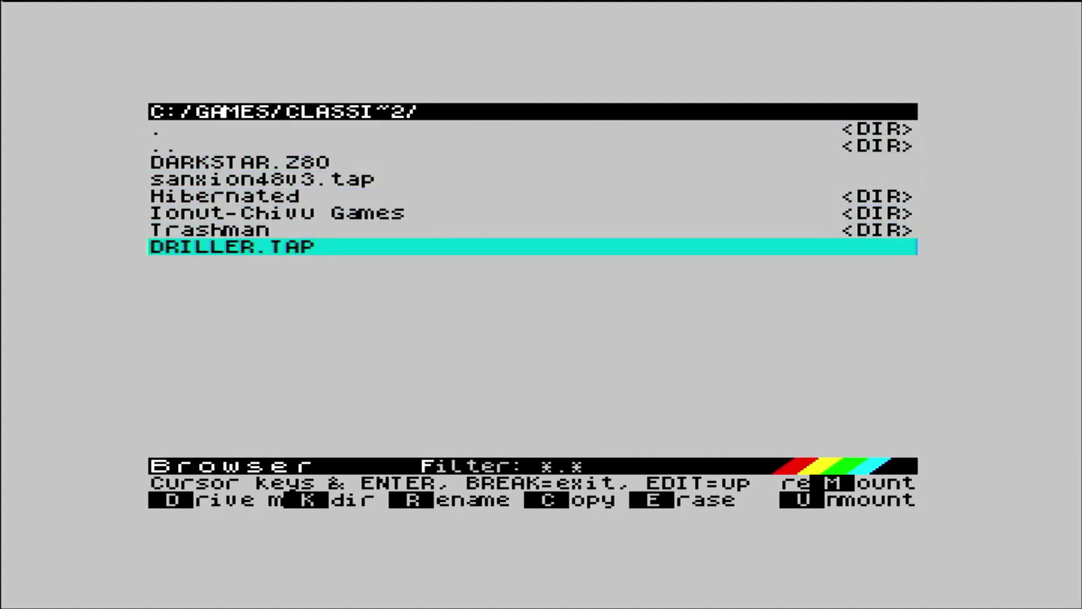
pyautogui.press('Return')
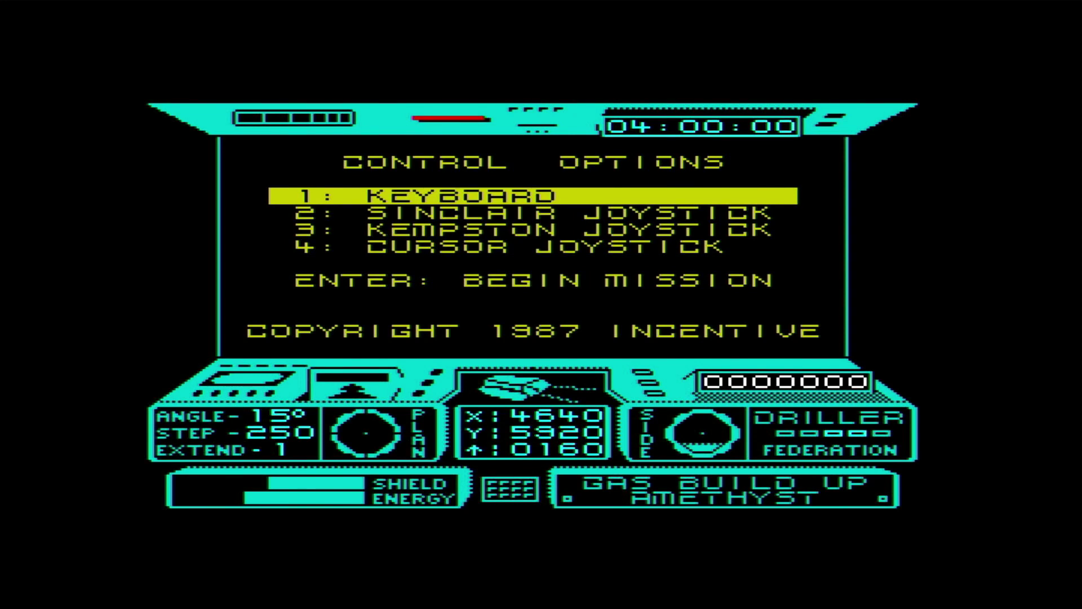
# Begin the Driller mission and steer the craft with turns and forward moves across Amethyst
pyautogui.press('Return')
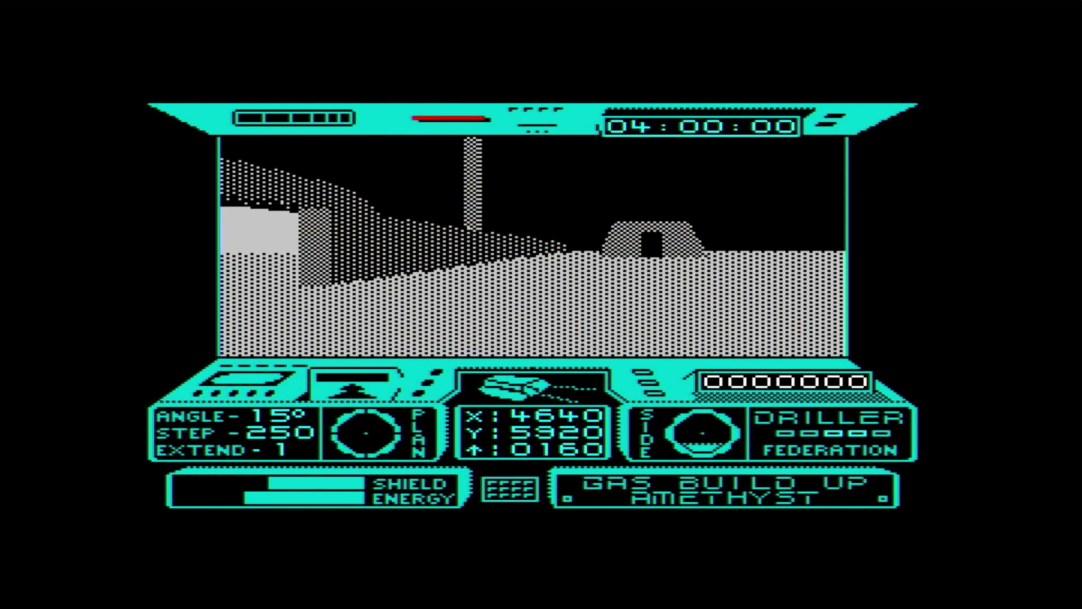
pyautogui.press('Up')
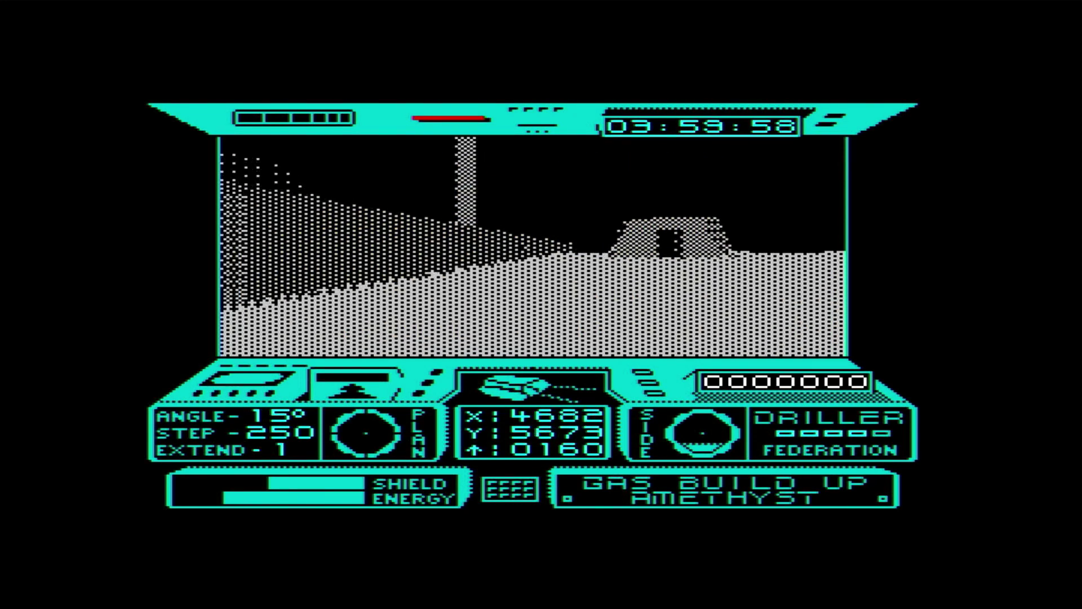
pyautogui.press('Up')
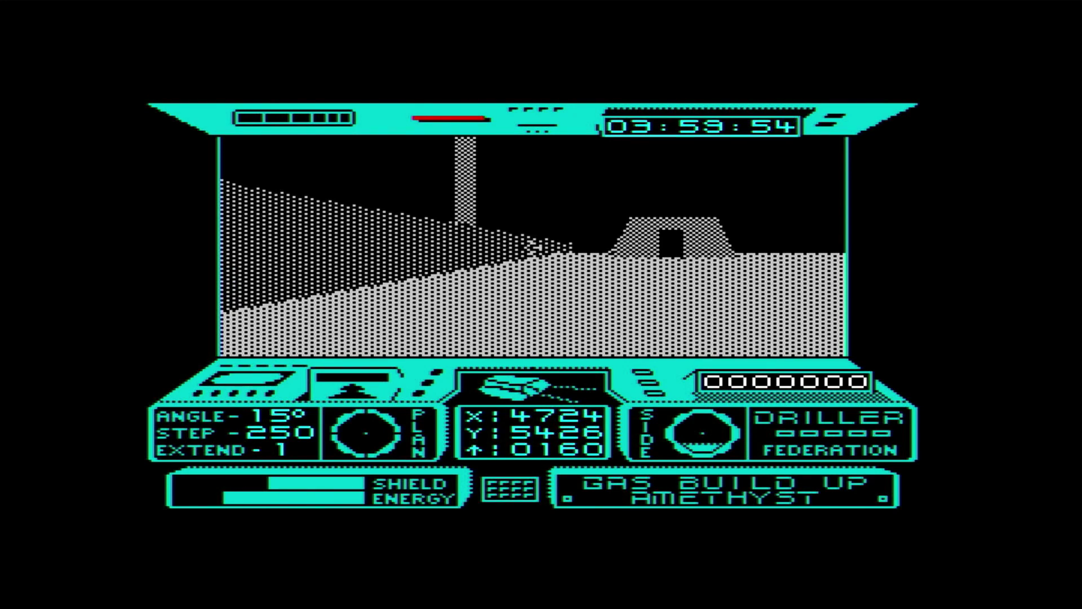
pyautogui.press('Left')
pyautogui.press('Right')
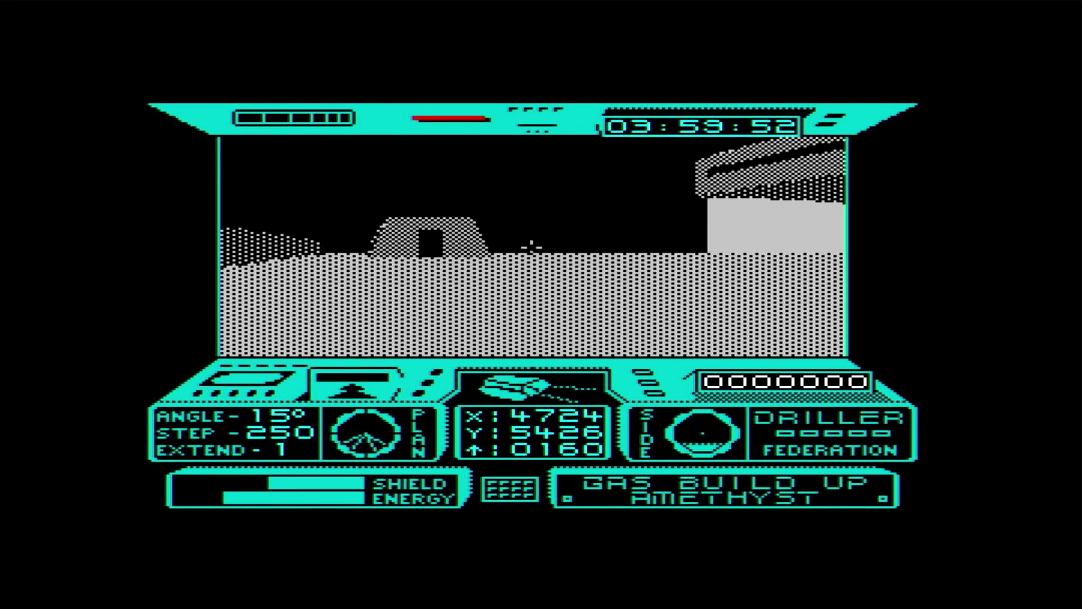
pyautogui.press('Right')
pyautogui.press('Right')
pyautogui.press('Right')
pyautogui.press('Right')
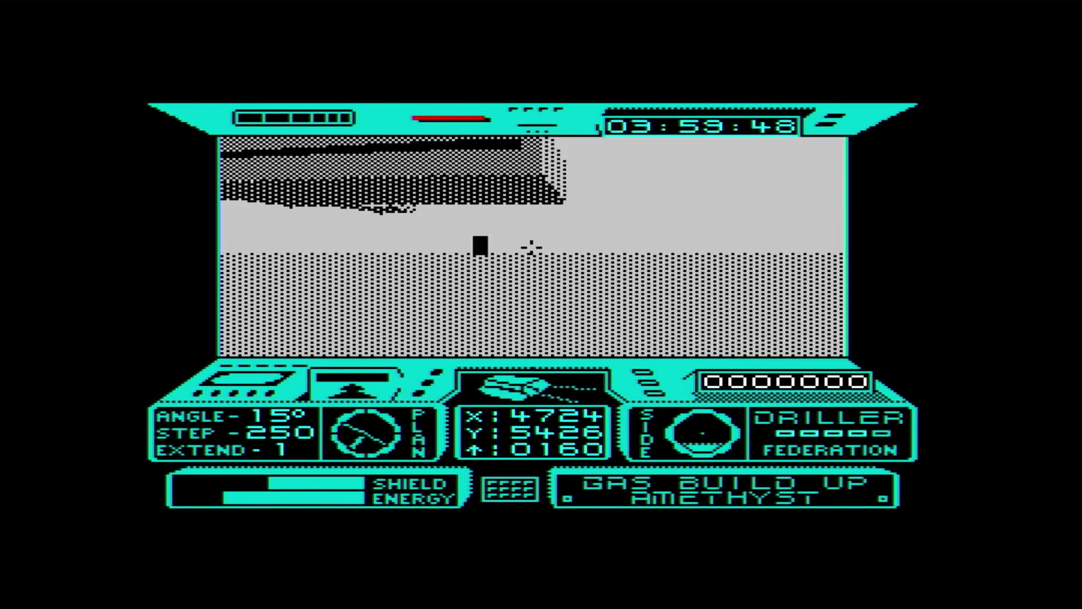
pyautogui.press('Left')
pyautogui.press('Up')
pyautogui.press('Up')
pyautogui.press('Up')
pyautogui.press('Up')
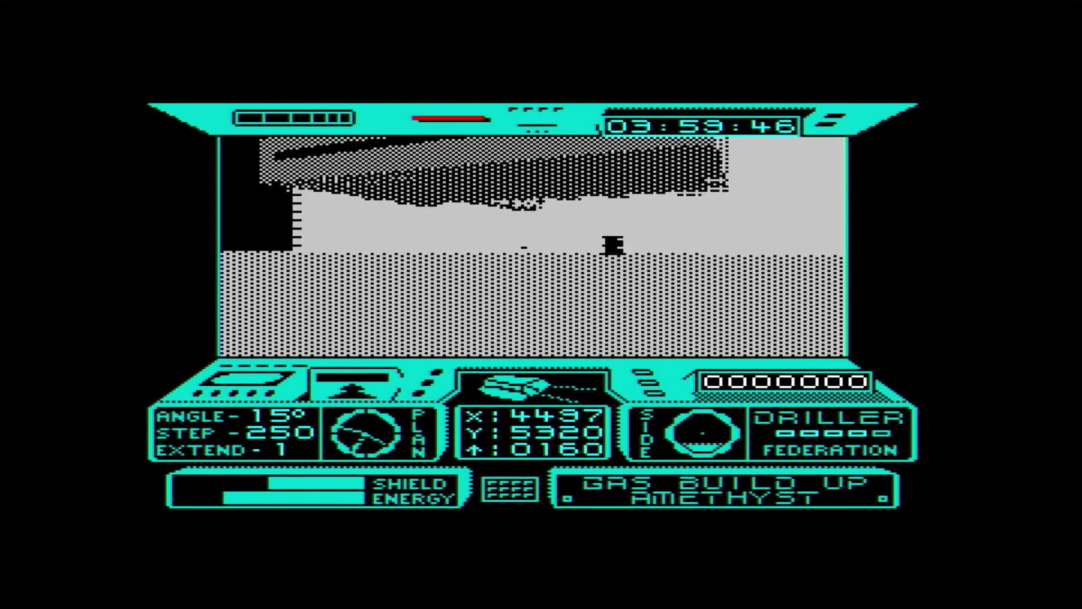
pyautogui.press('Up')
pyautogui.press('Up')
pyautogui.press('Up')
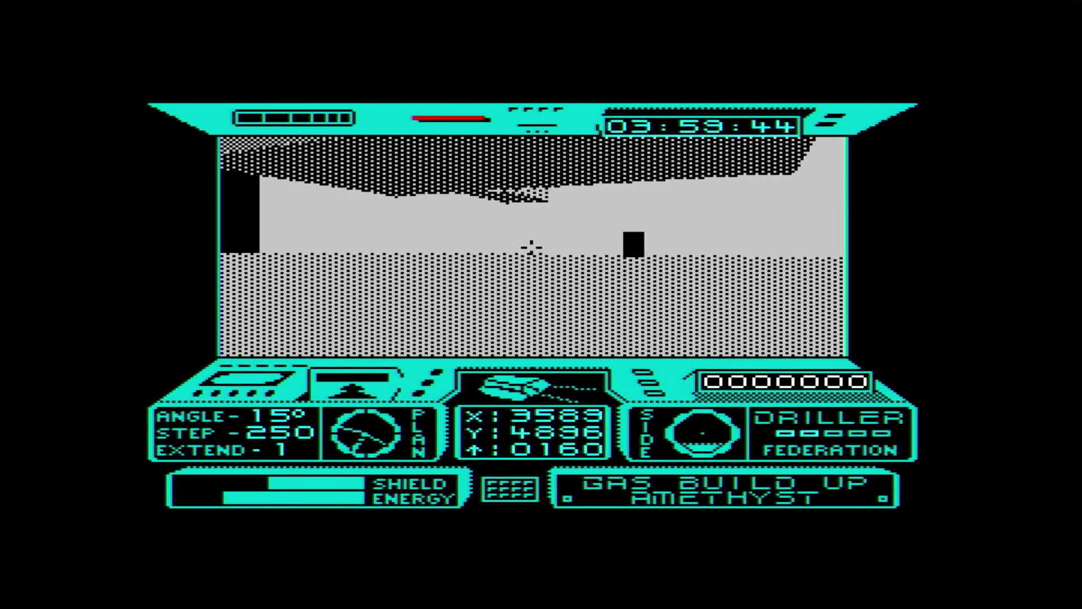
pyautogui.press('Up')
pyautogui.press('Up')
pyautogui.press('Up')
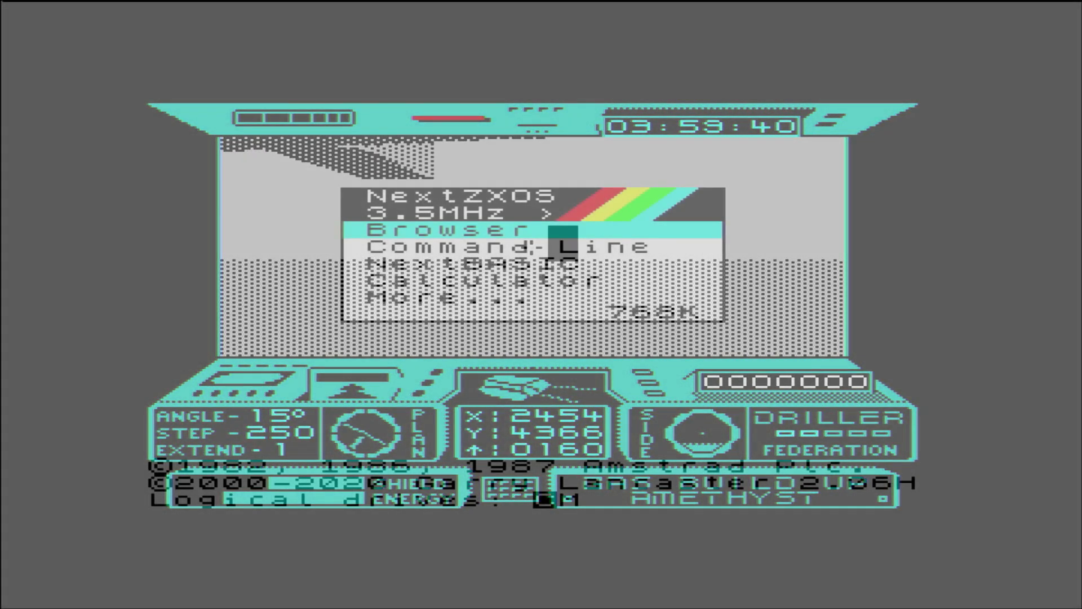
# Set speed to 28MHz and relaunch DRILLER.TAP from the games folder
pyautogui.press('Right')
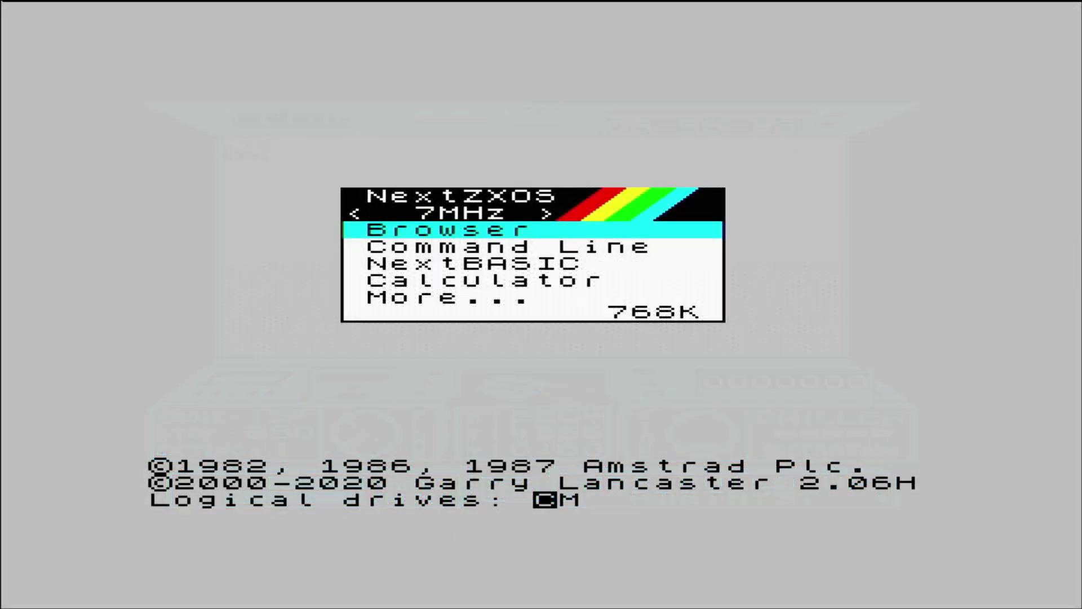
pyautogui.press('Right')
pyautogui.press('Right')
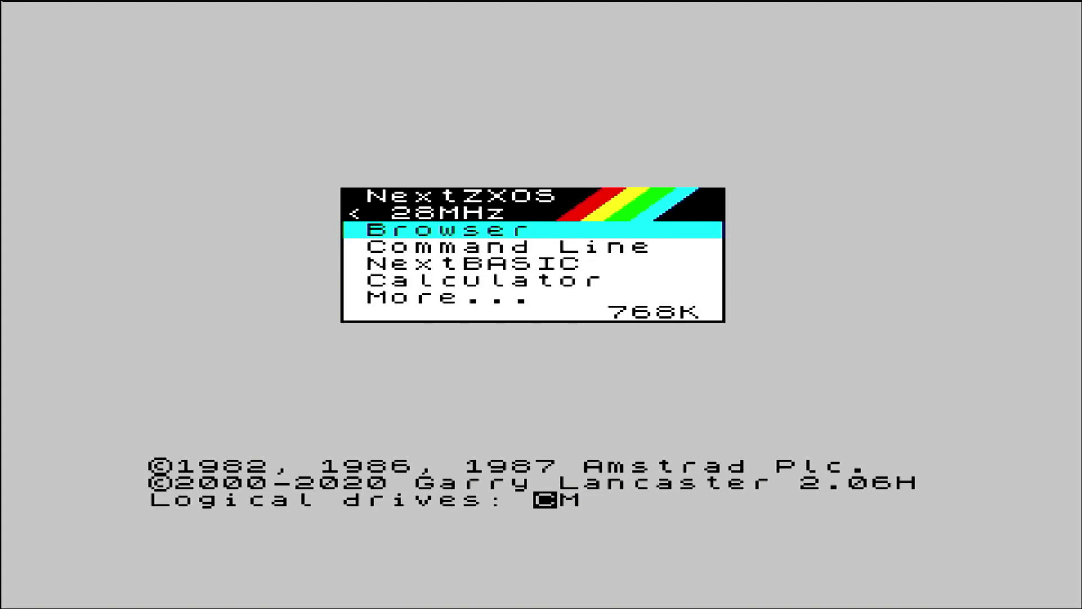
pyautogui.press('Return')
pyautogui.press('Return')
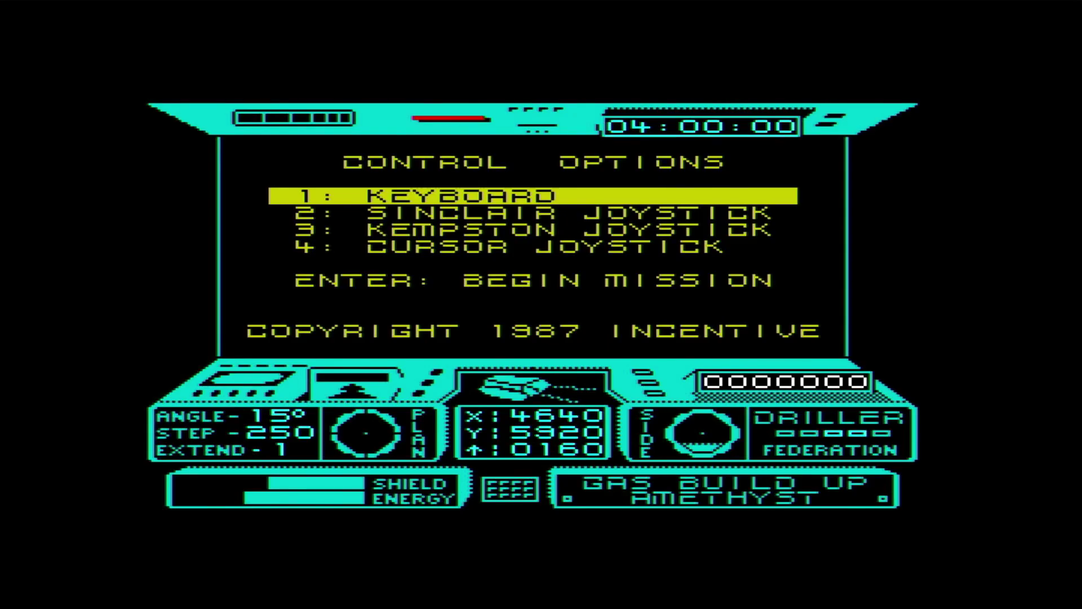
pyautogui.press('Return')
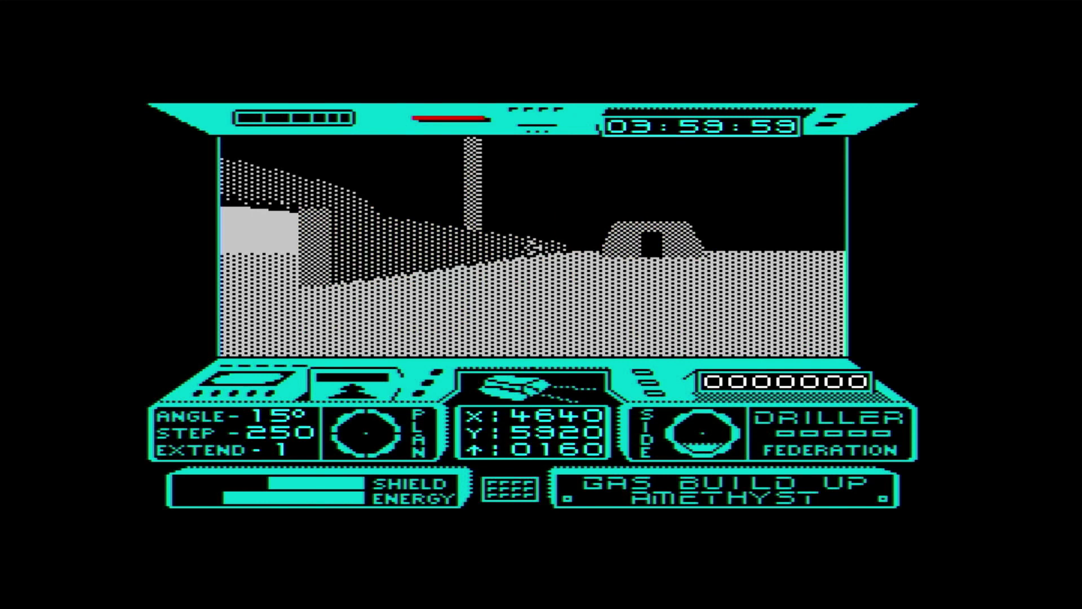
# Drive the craft up to the large structure's wall and turn away from it
pyautogui.press('Up')
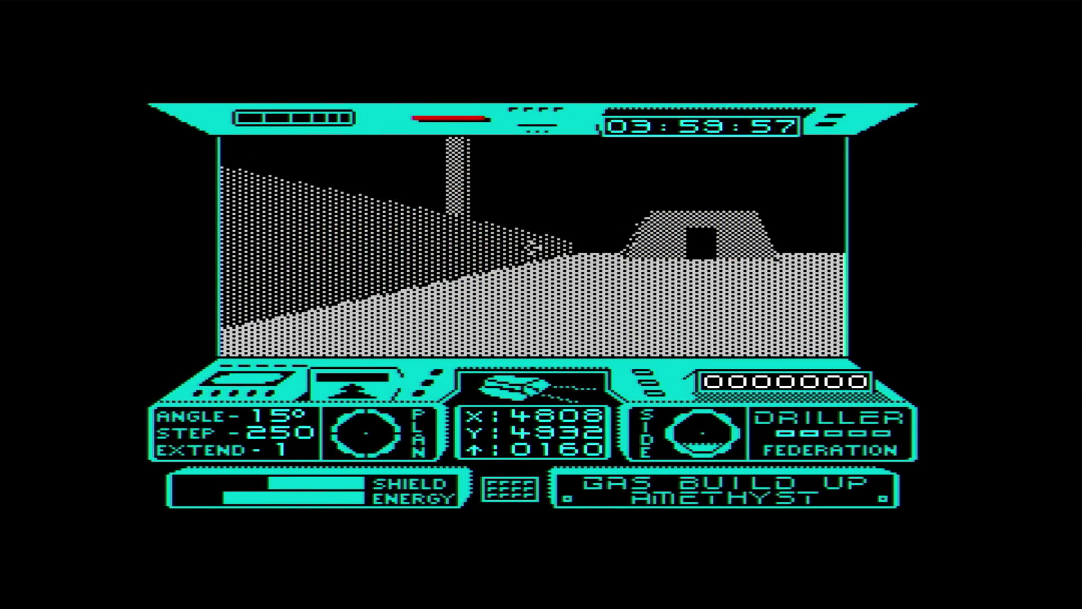
pyautogui.press('Right')
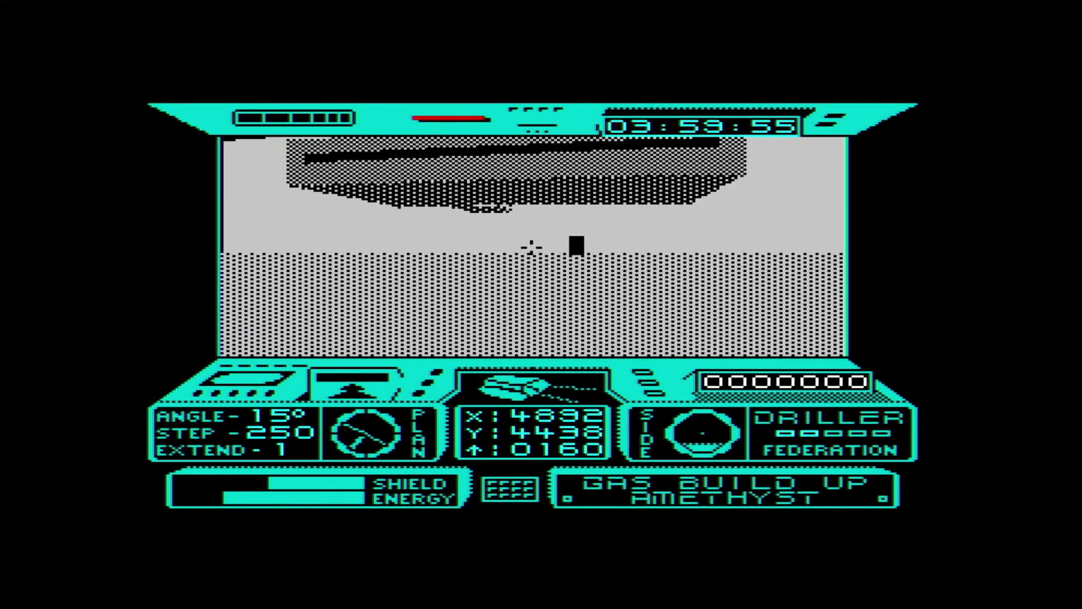
pyautogui.press('Up')
pyautogui.press('Left')
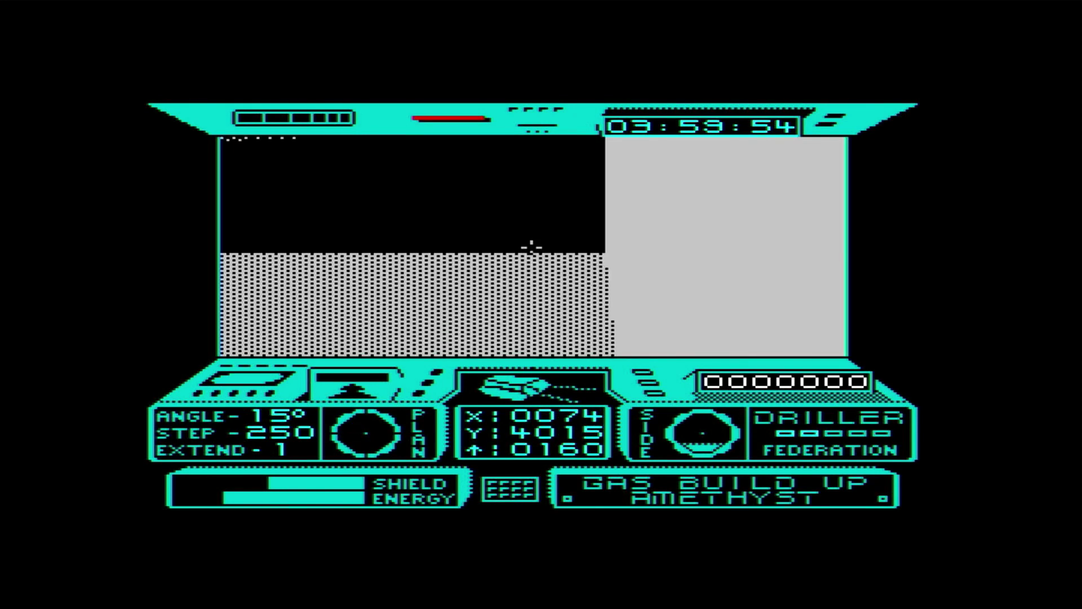
pyautogui.press('Up')
pyautogui.press('Left')
pyautogui.press('Up')
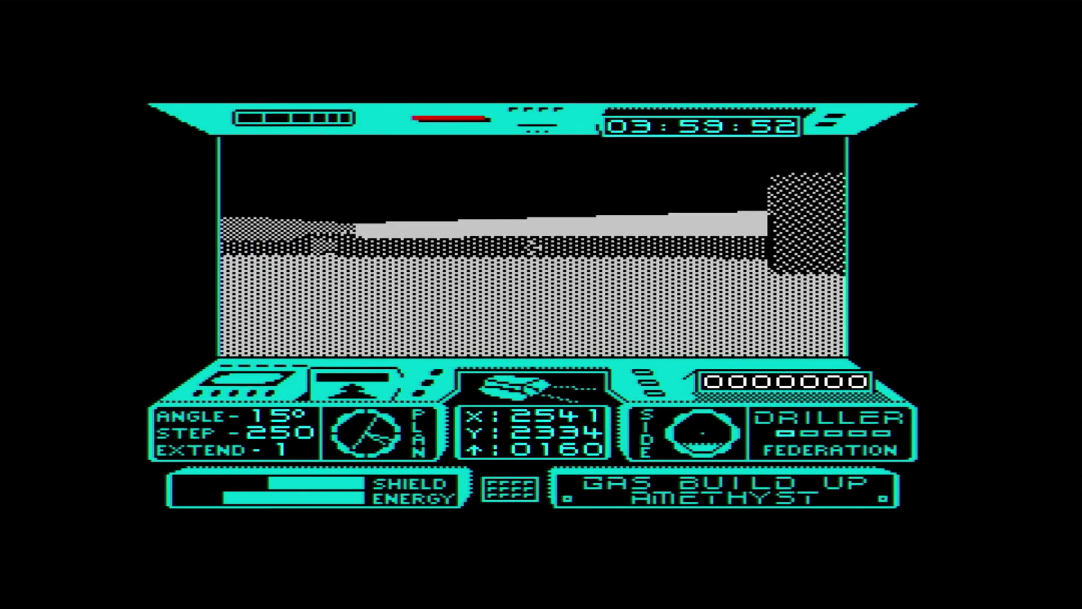
# Steer the craft through the dark doorway into the Lapis Lazuli sector
pyautogui.press('Up')
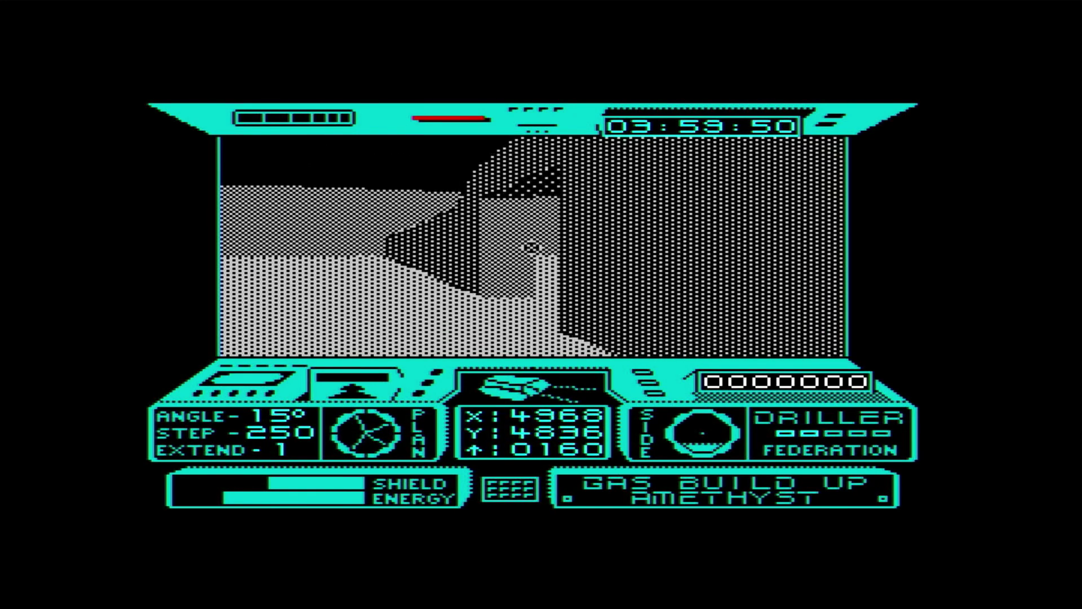
pyautogui.press('Right')
pyautogui.press('Right')
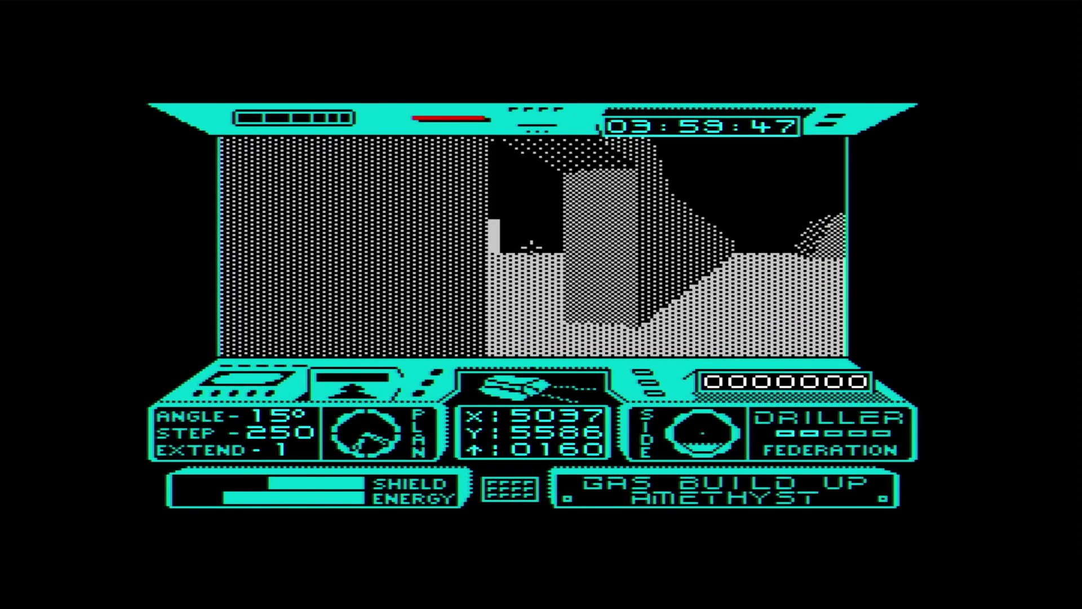
pyautogui.press('Up')
pyautogui.press('Up')
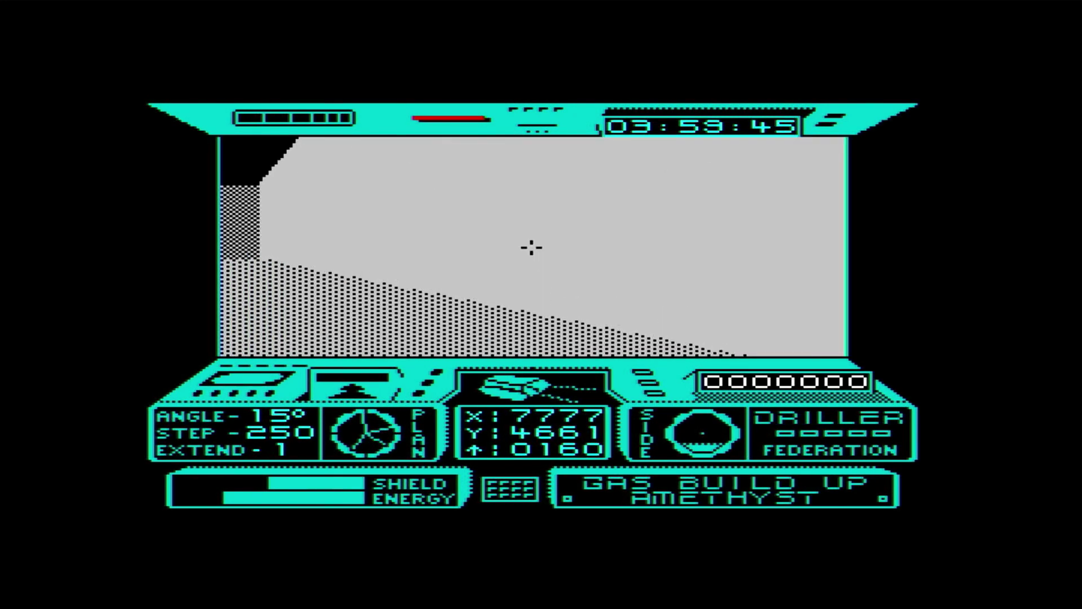
pyautogui.press('Right')
pyautogui.press('Up')
pyautogui.press('Up')
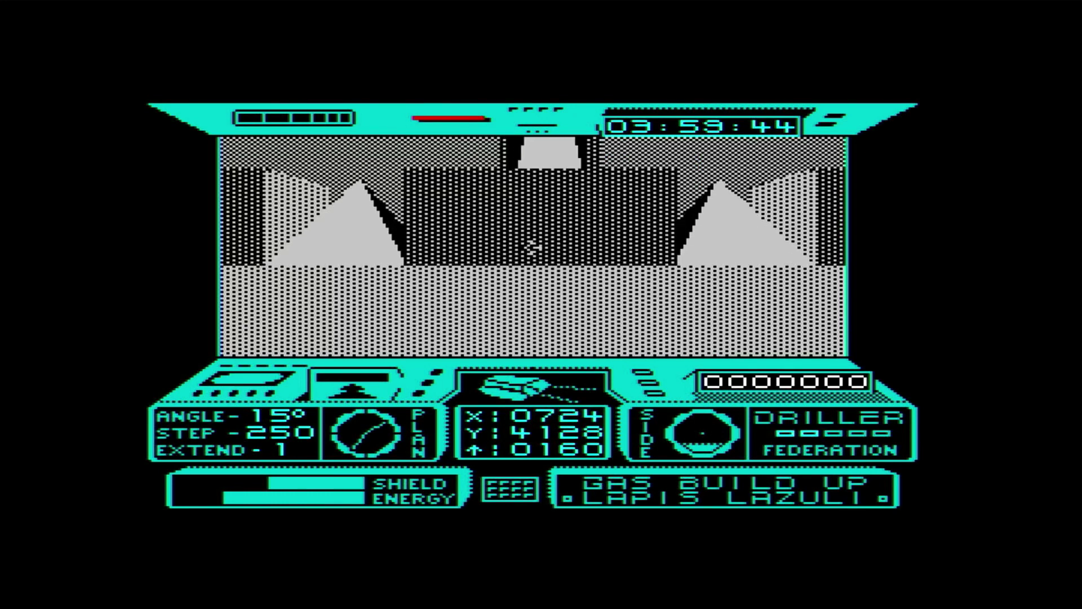
pyautogui.press('Left')
pyautogui.press('Up')
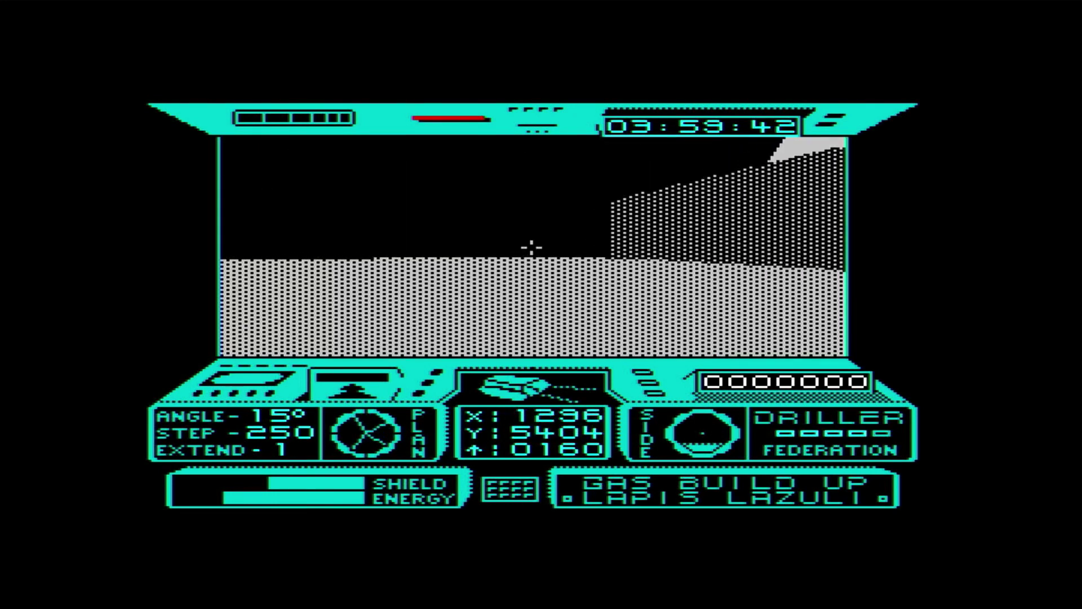